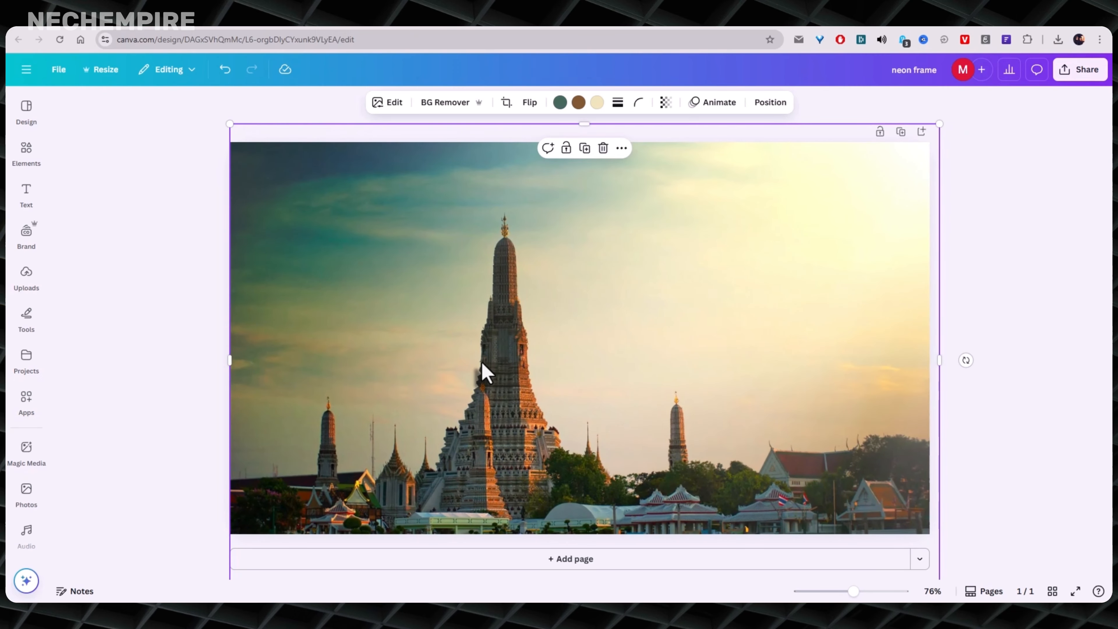
Adjust the temple photo's vertical position on the page, then duplicate it and align the copy over the original
drag(481, 374, 480, 343)
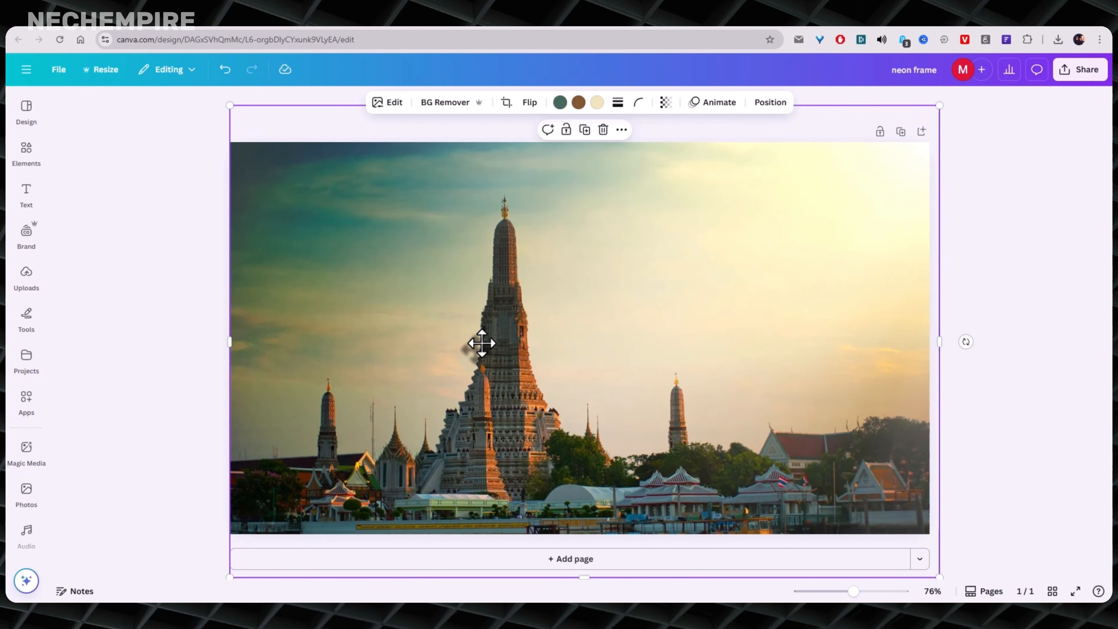
drag(454, 303, 453, 309)
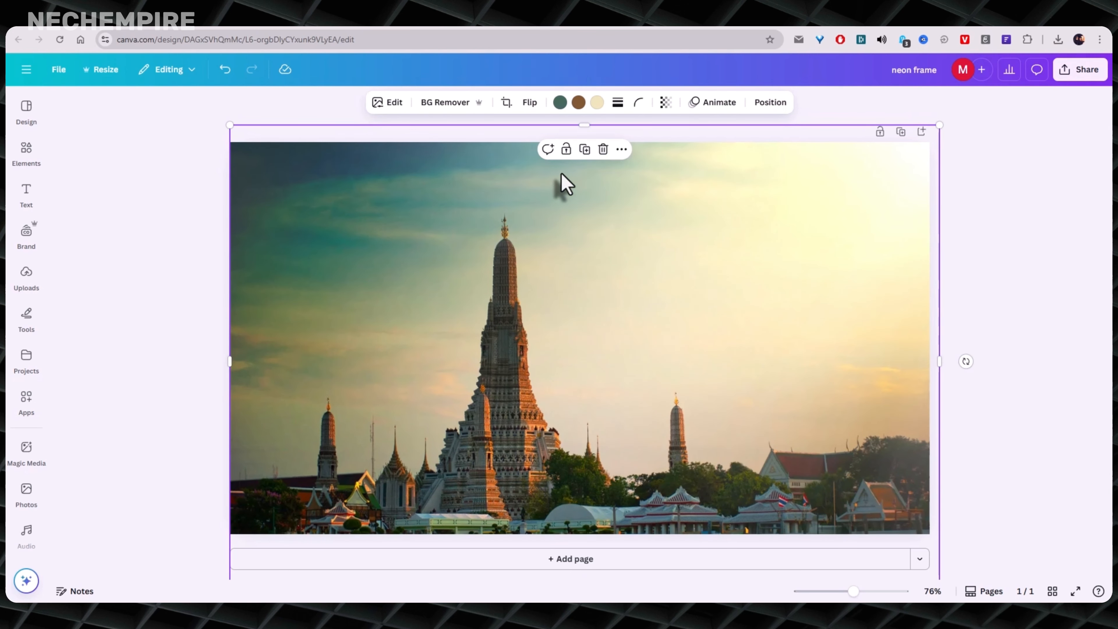
click(585, 148)
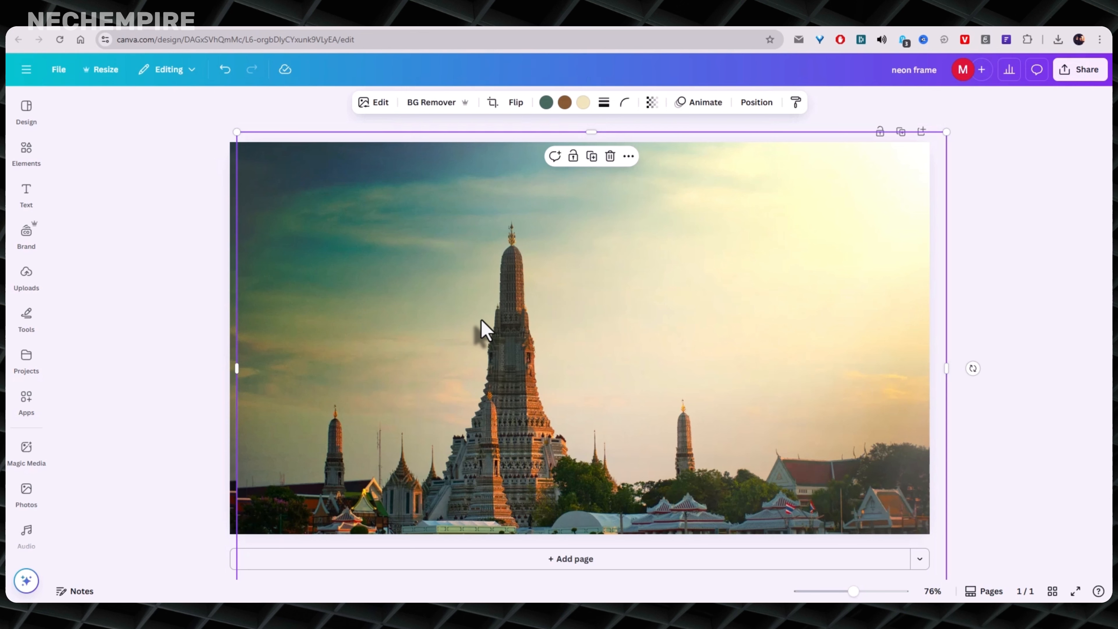
drag(487, 324, 481, 322)
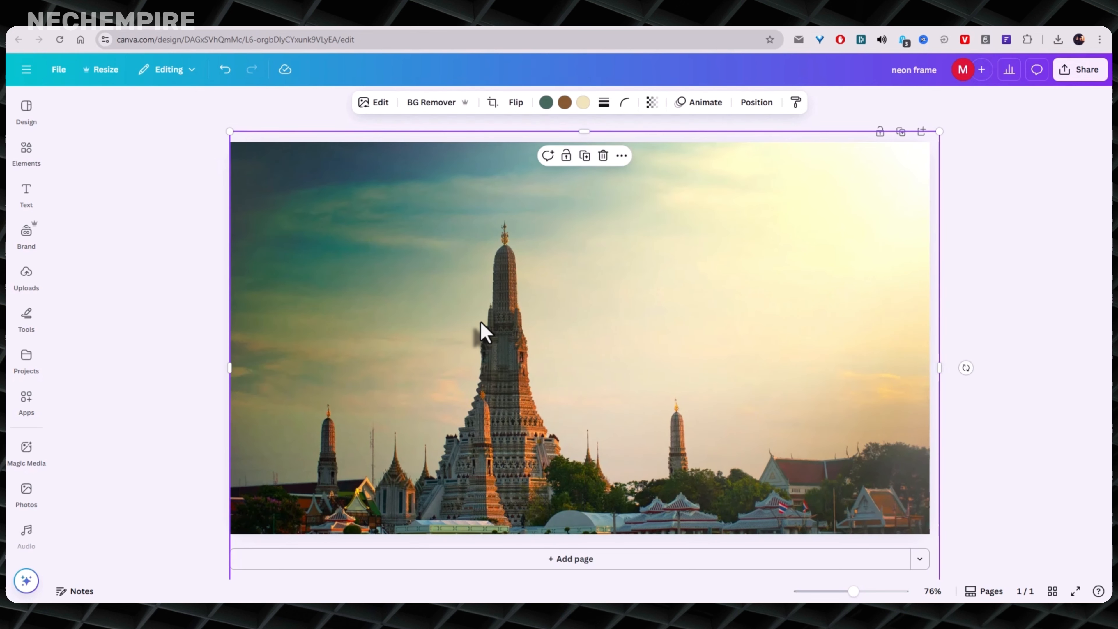
Search the elements for "neon gradient frame" and limit the results to graphics
click(31, 152)
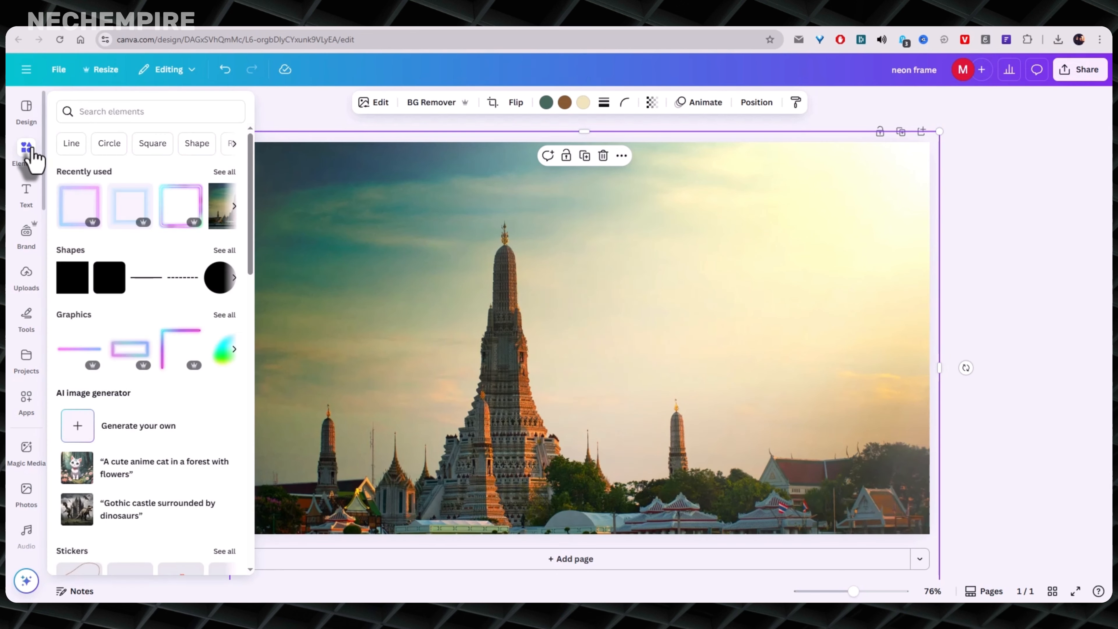
click(113, 113)
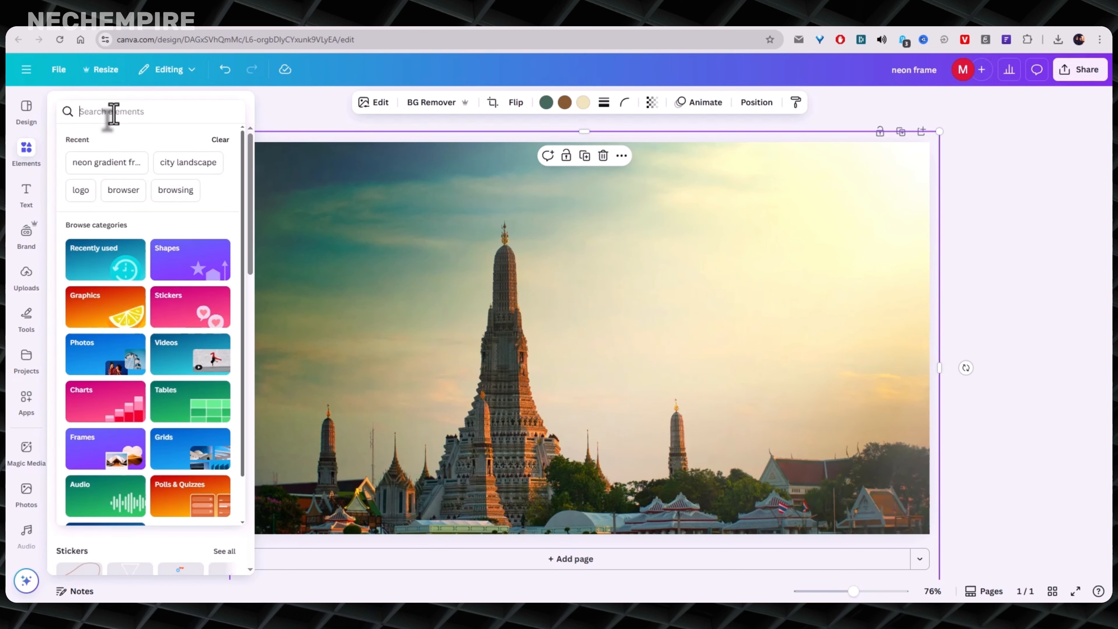
click(103, 167)
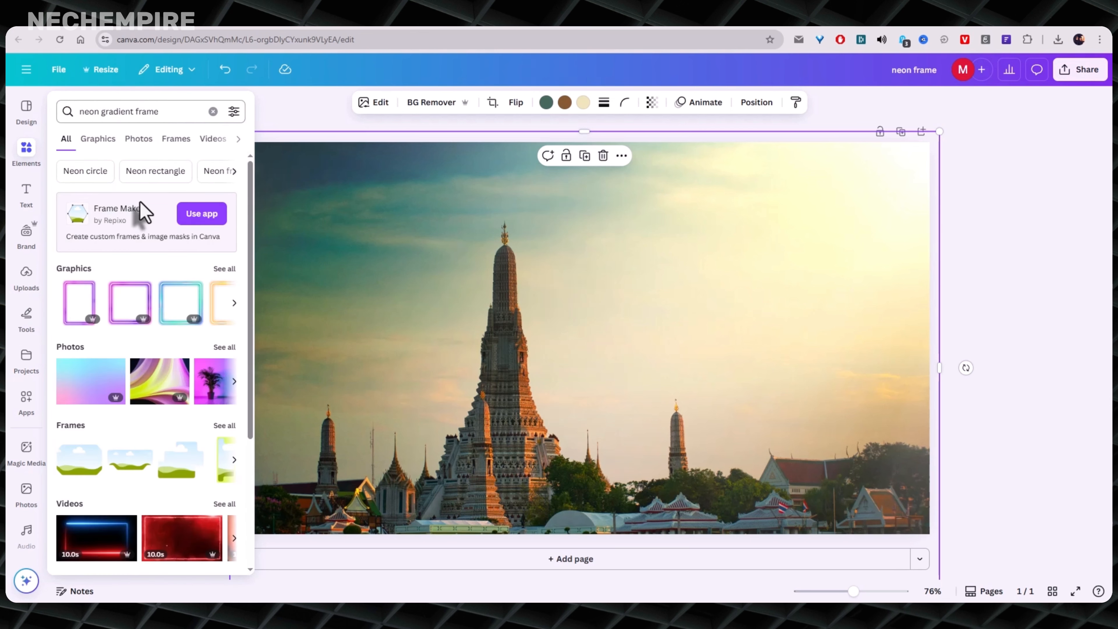
click(98, 139)
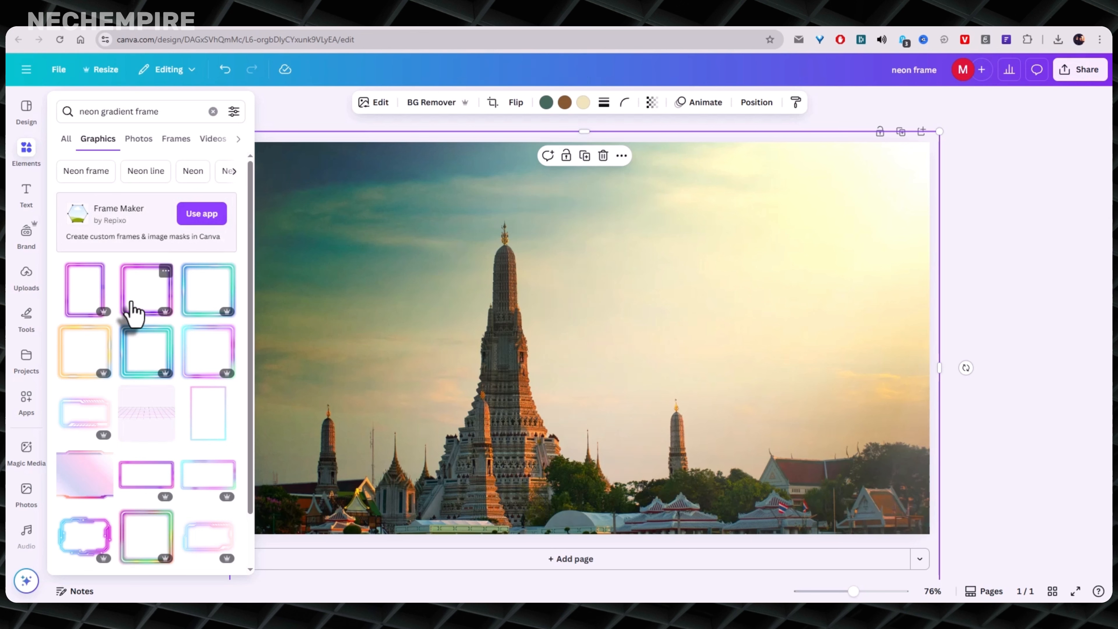
Add the square blue-to-pink glowing neon frame from the graphics results and position it around the upper part of the central temple tower
scroll(132, 311, down, 8)
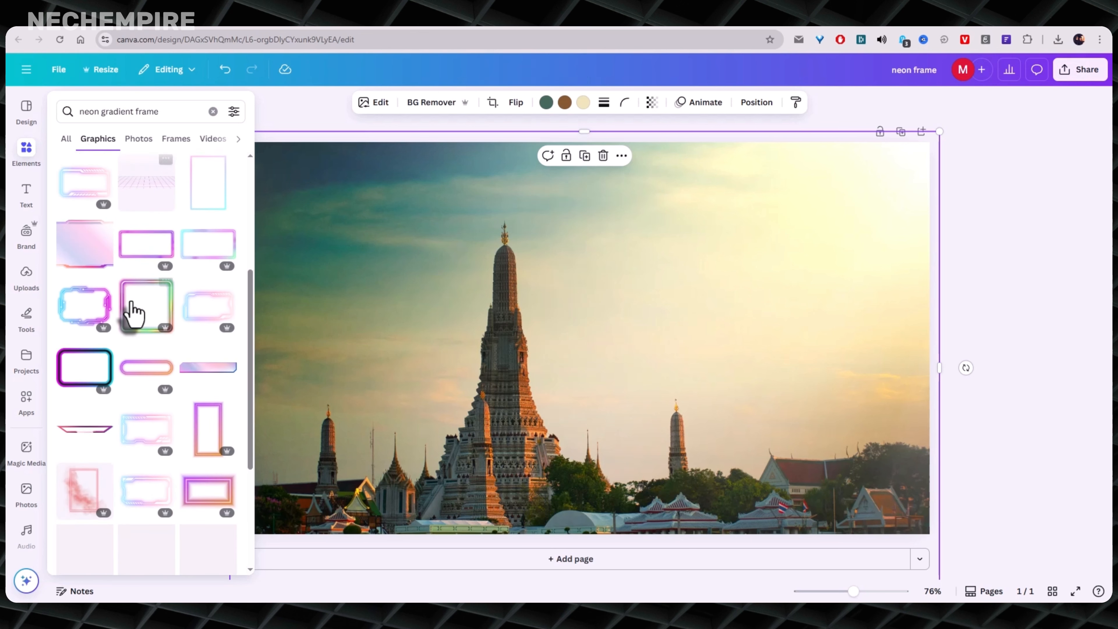
scroll(132, 310, down, 3)
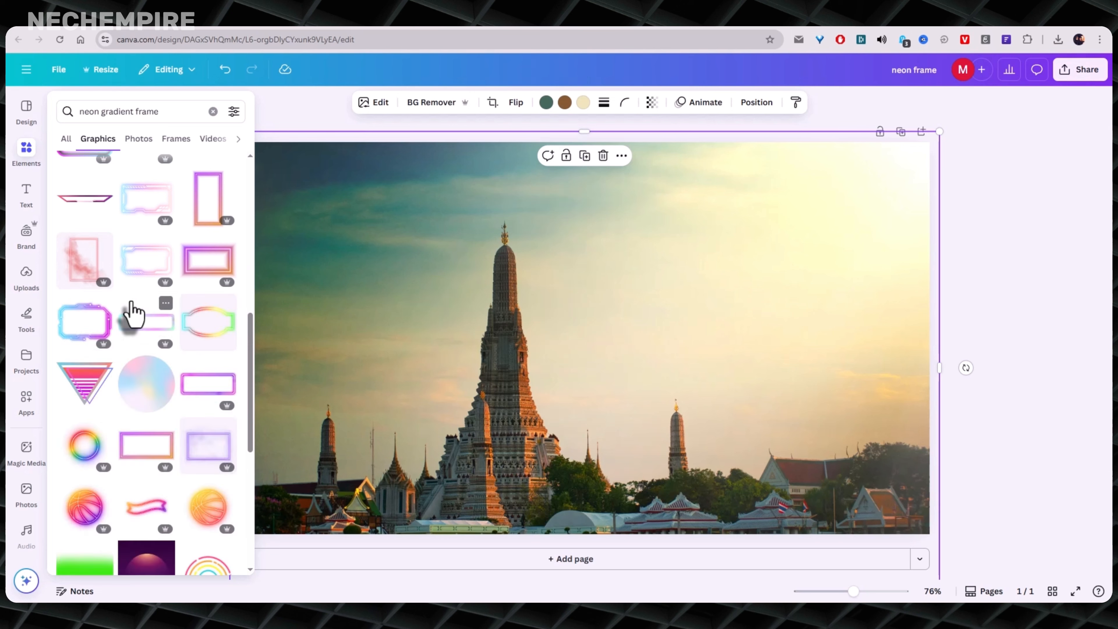
scroll(132, 310, down, 7)
scroll(132, 311, down, 2)
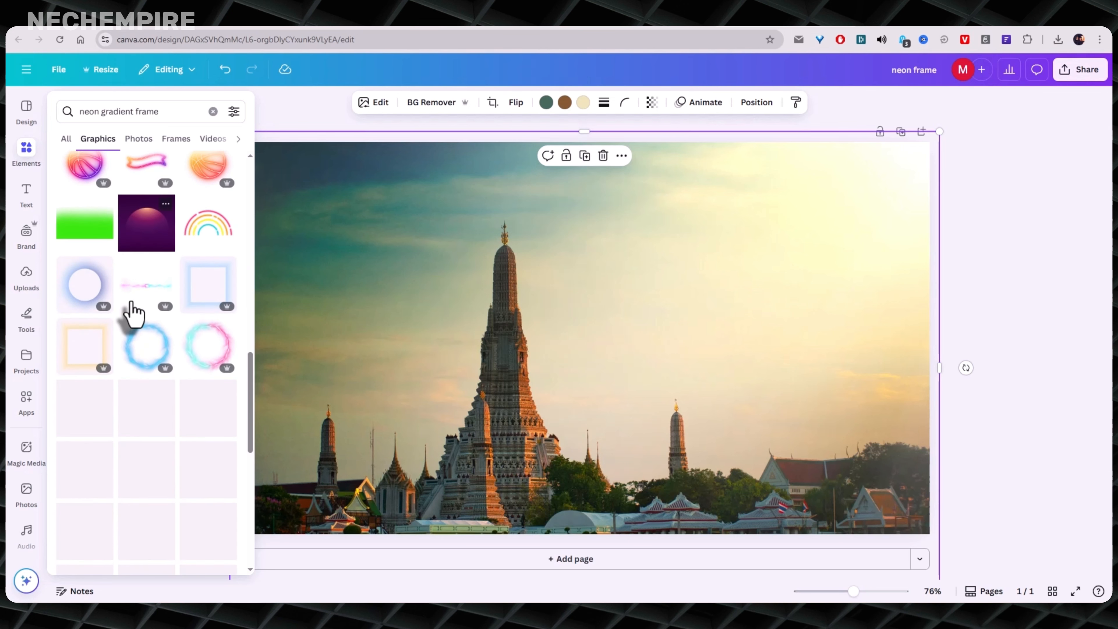
scroll(132, 310, down, 1)
scroll(134, 313, down, 3)
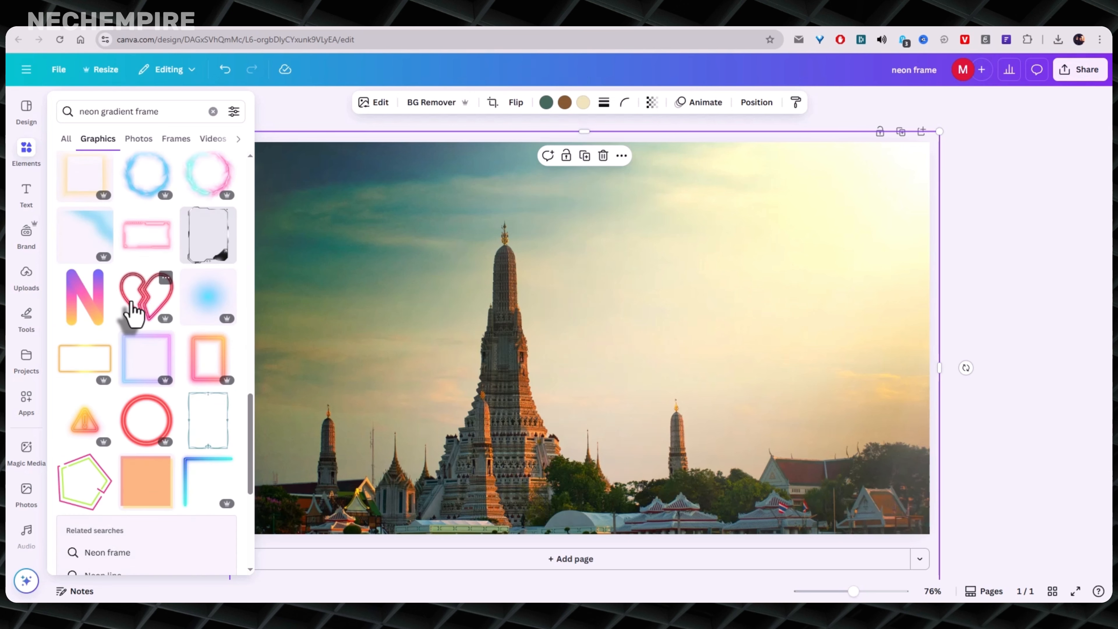
click(134, 376)
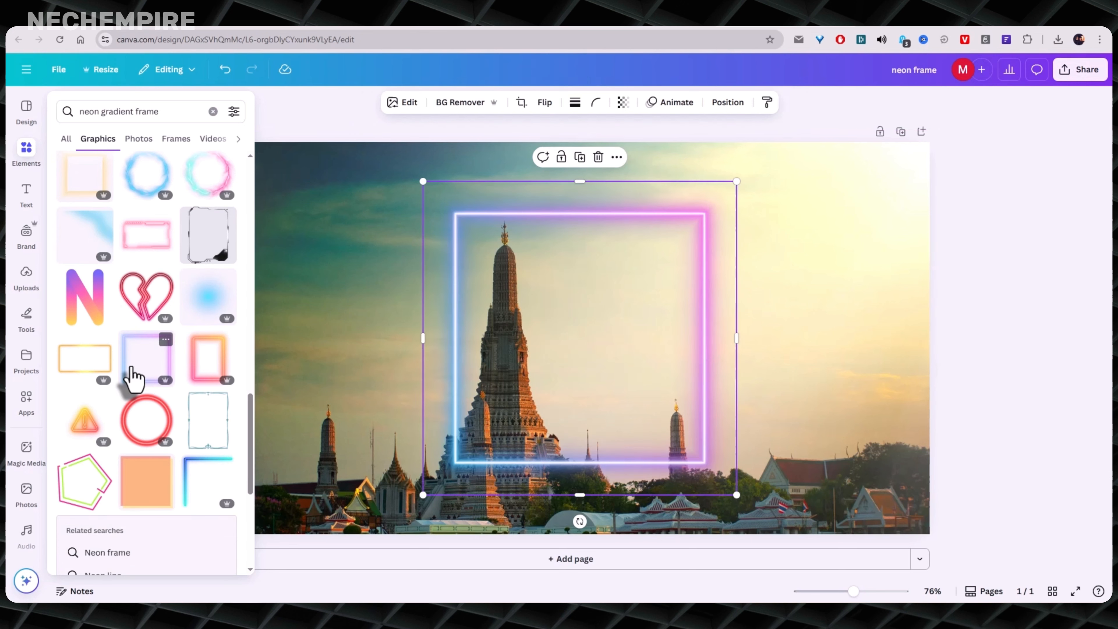
drag(661, 370, 577, 343)
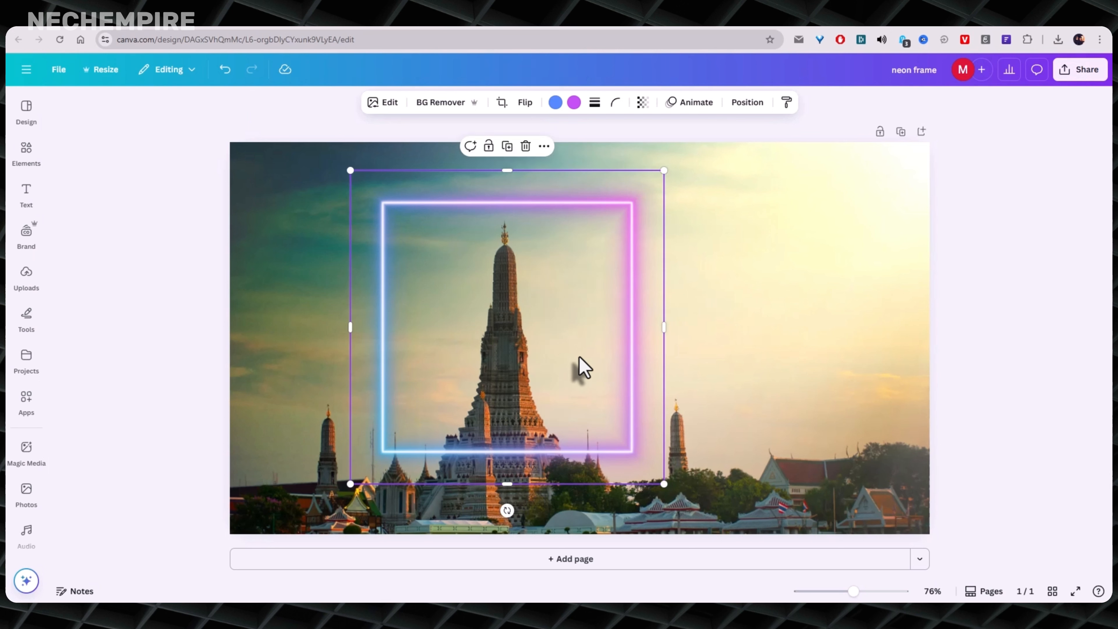
drag(572, 360, 572, 356)
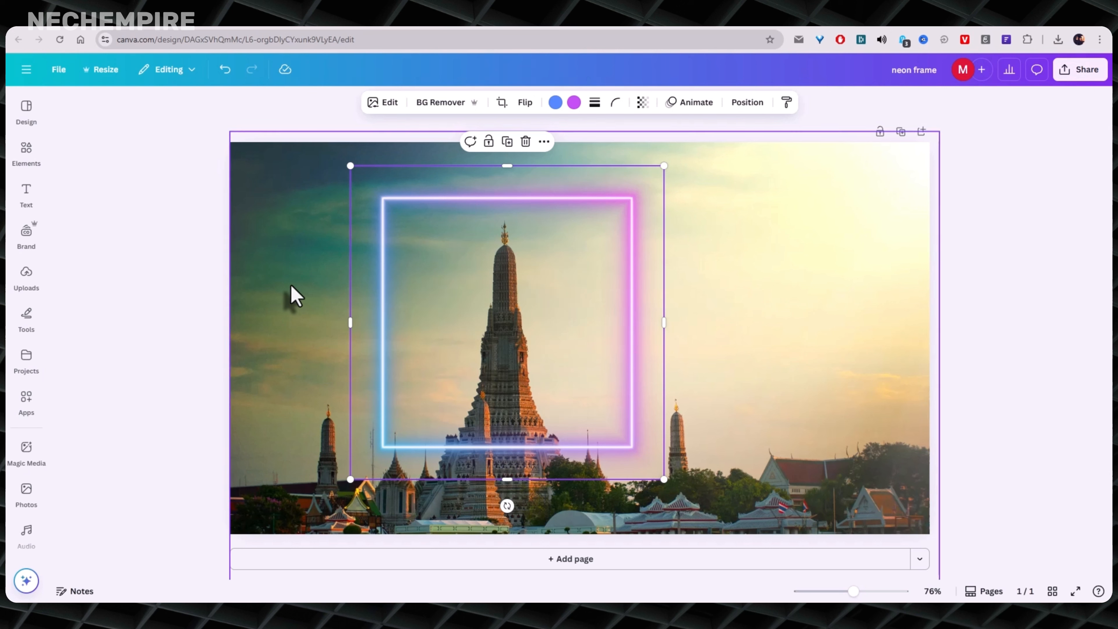
Crop the duplicate temple photo on all four sides to match the edges of the neon frame
click(292, 294)
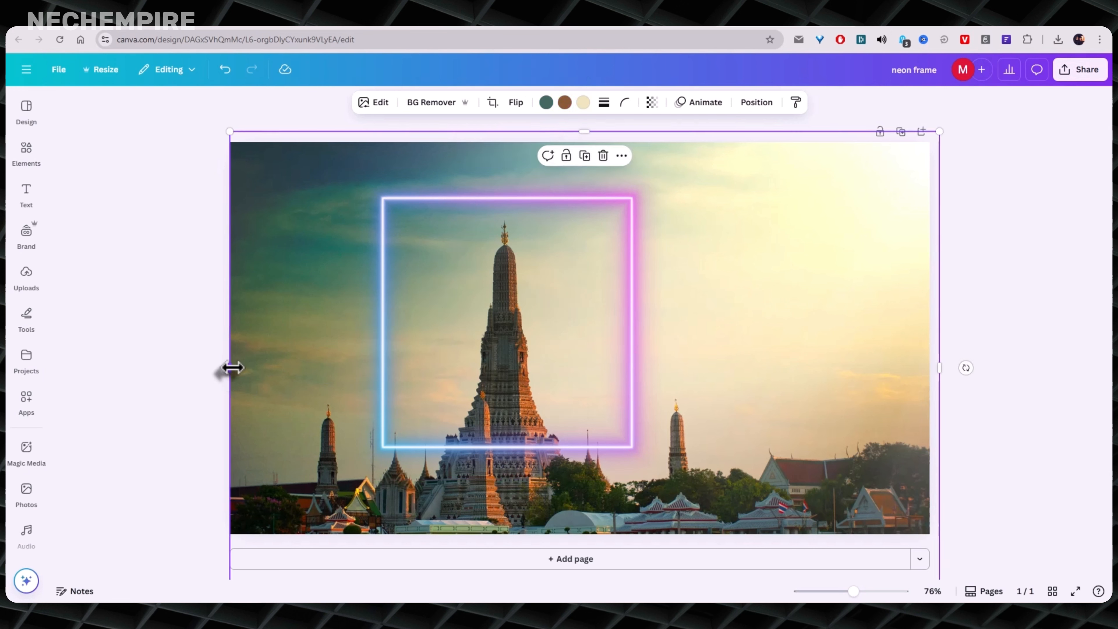
drag(228, 369, 383, 369)
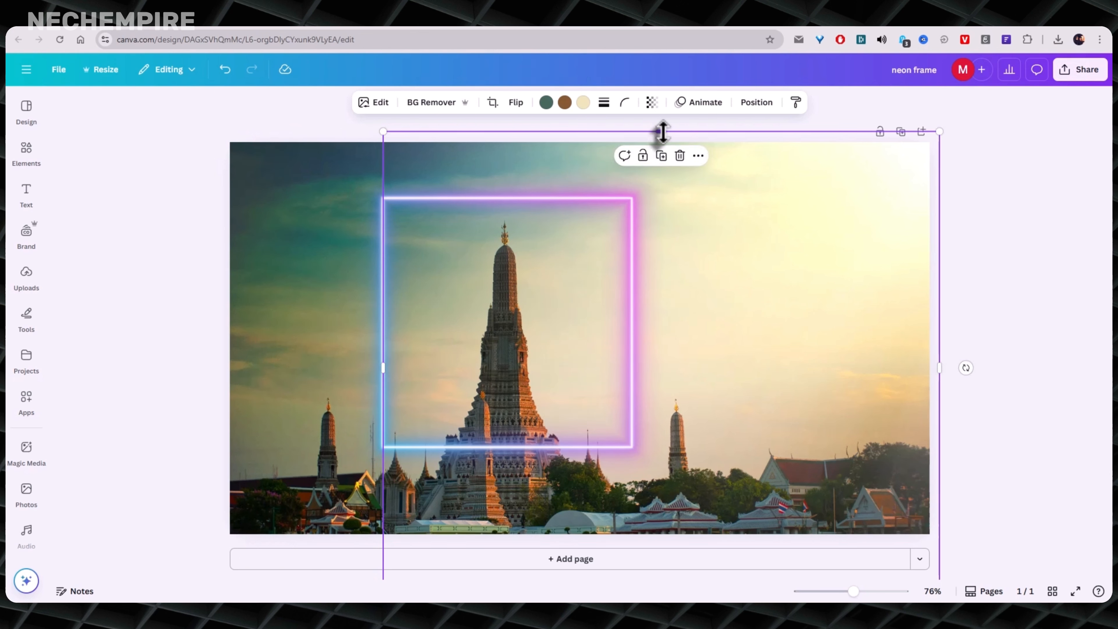
drag(661, 132, 661, 200)
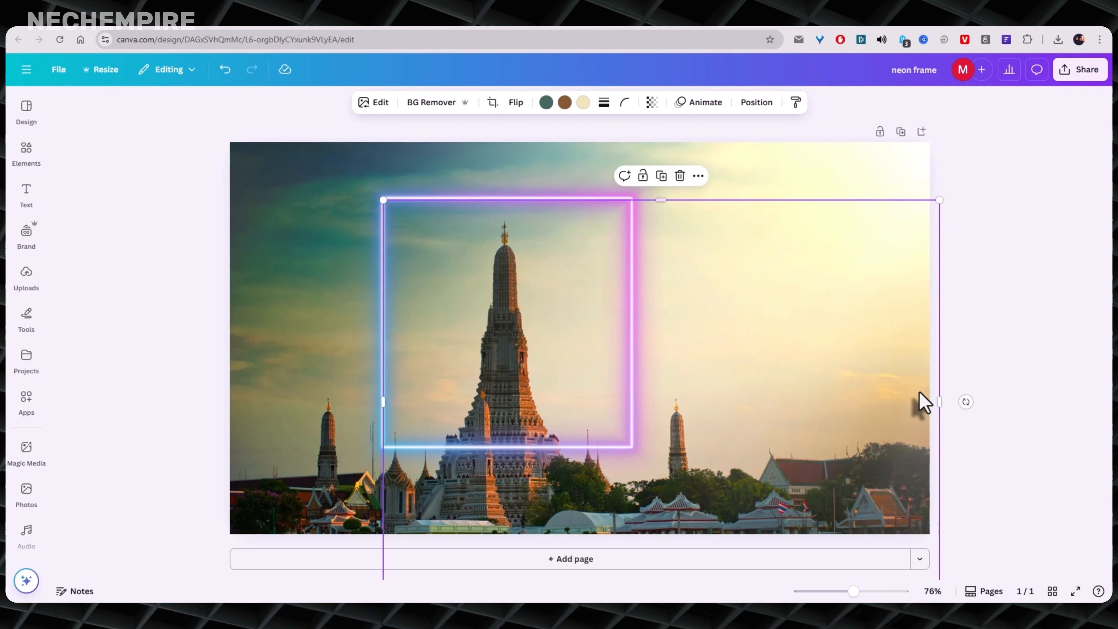
drag(941, 403, 633, 406)
scroll(677, 396, down, 1)
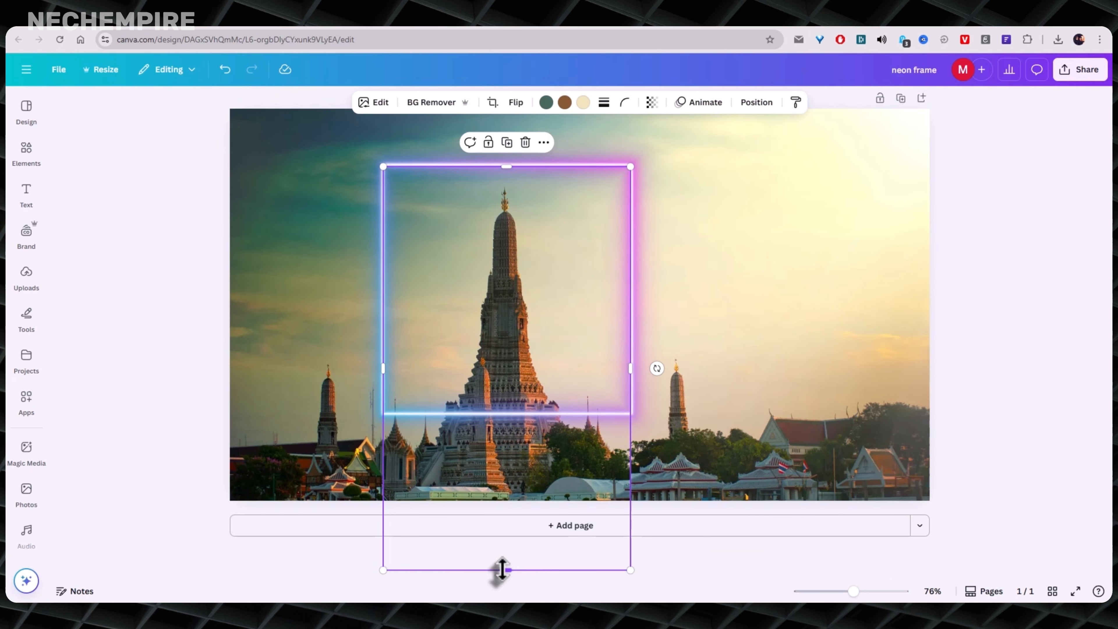
drag(502, 571, 494, 446)
Darken the full-page background temple photo by setting its brightness to -68
click(290, 417)
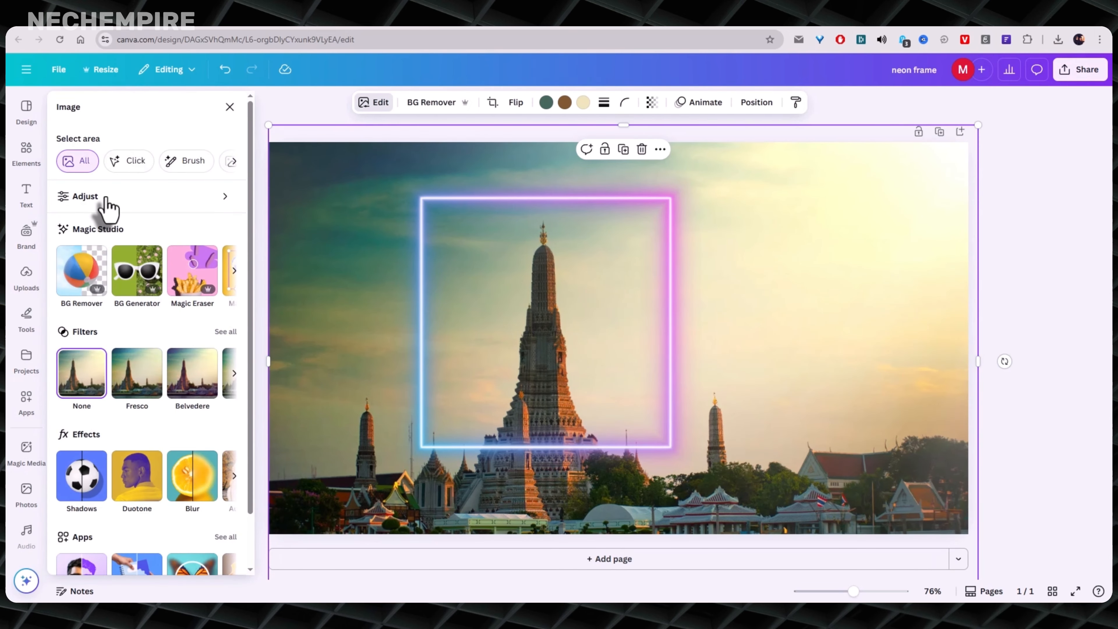
click(108, 199)
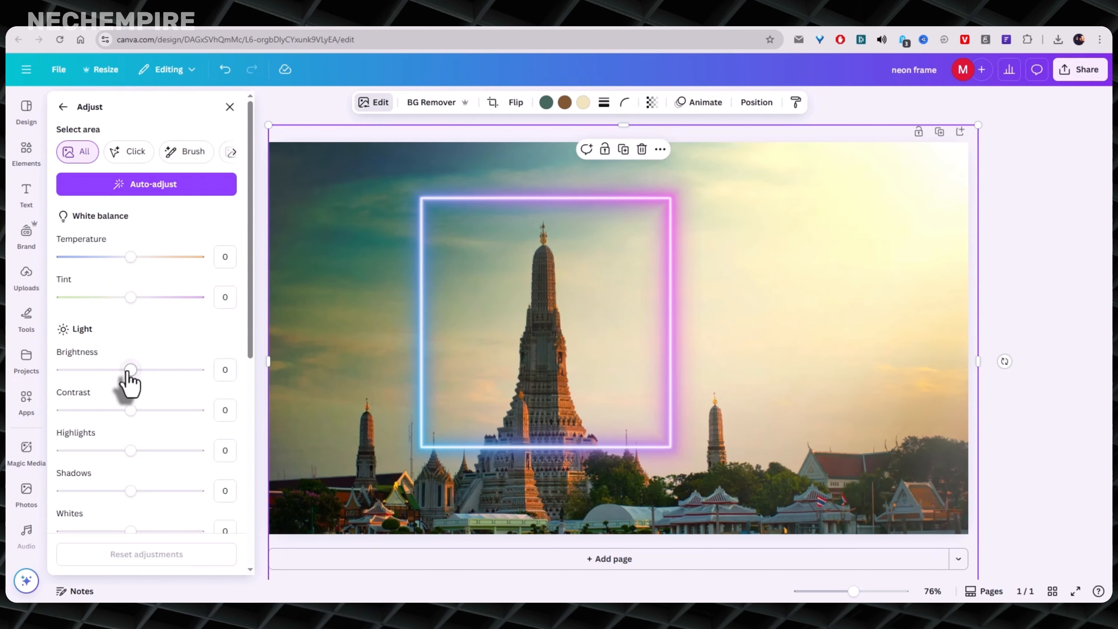
drag(129, 370, 83, 380)
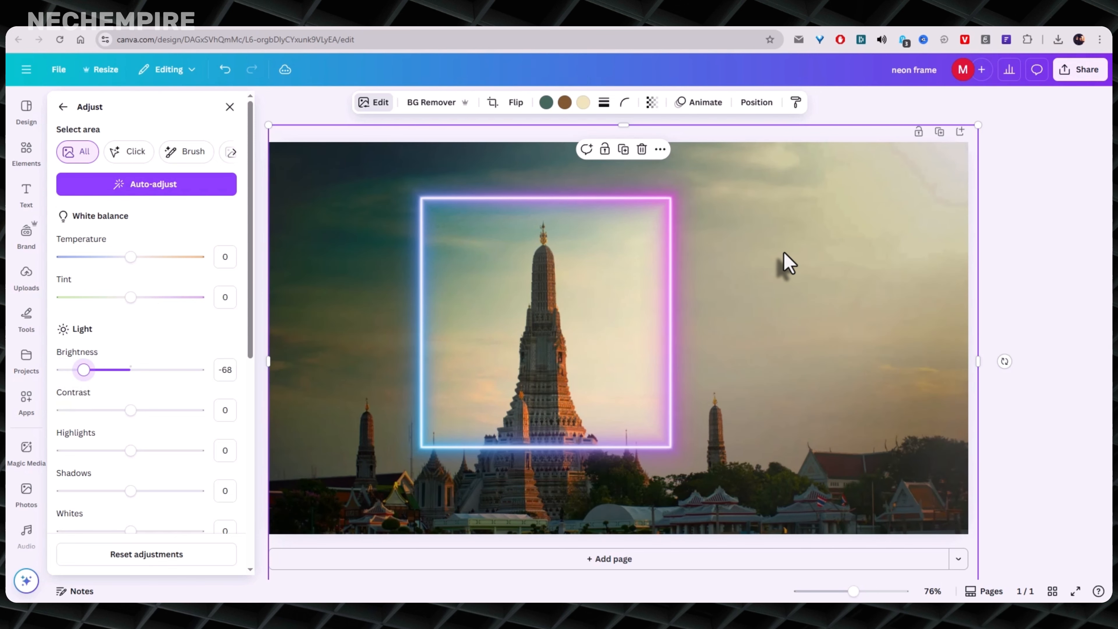
click(1009, 200)
click(1009, 199)
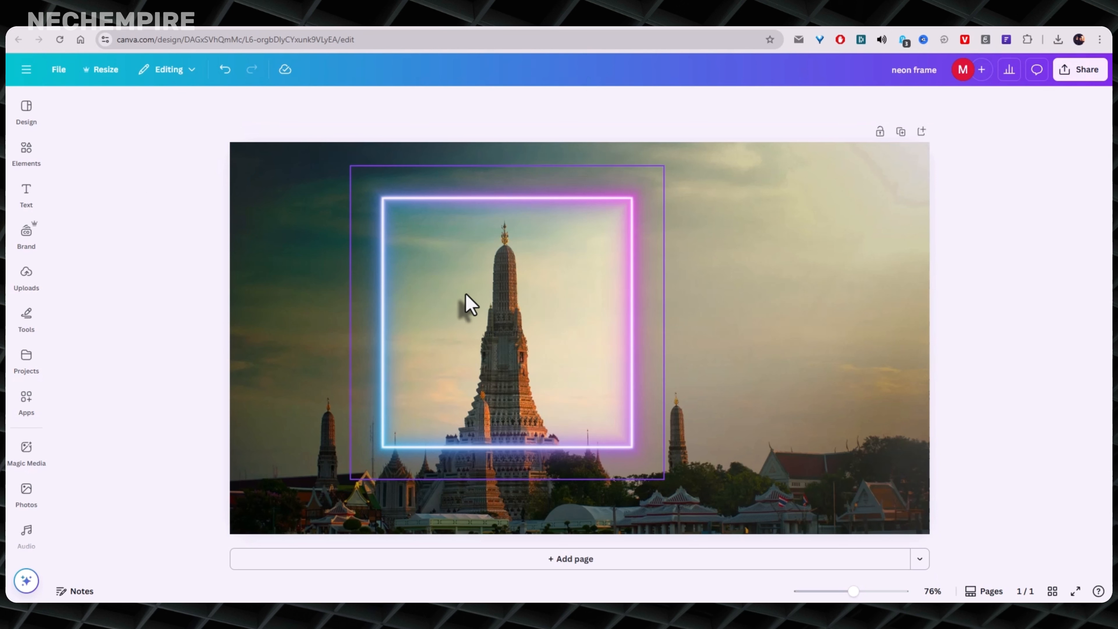
click(572, 304)
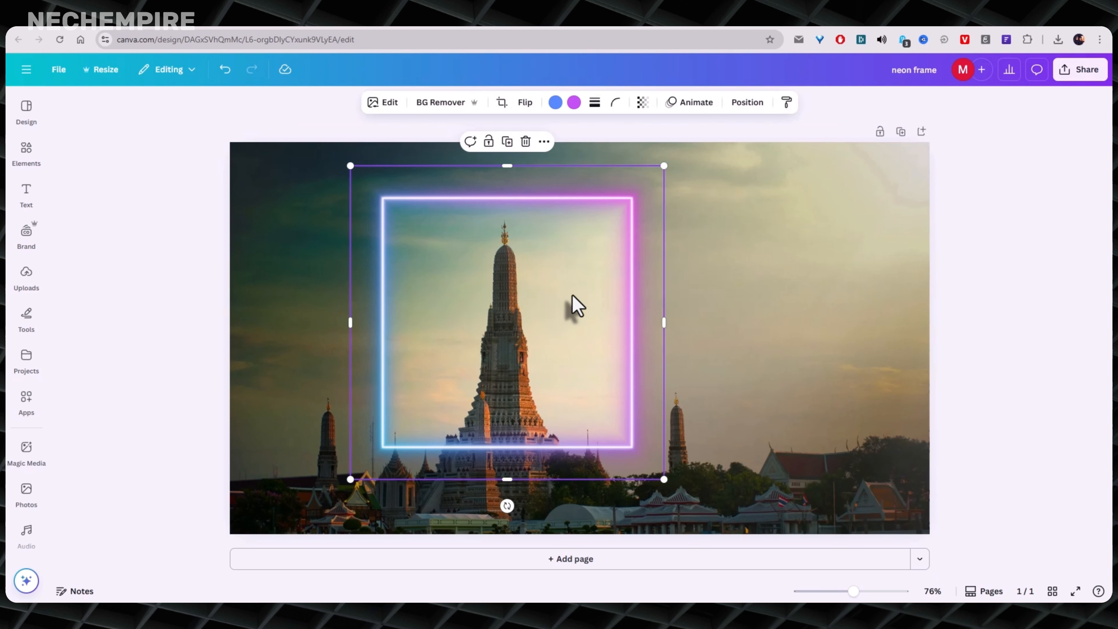
click(139, 305)
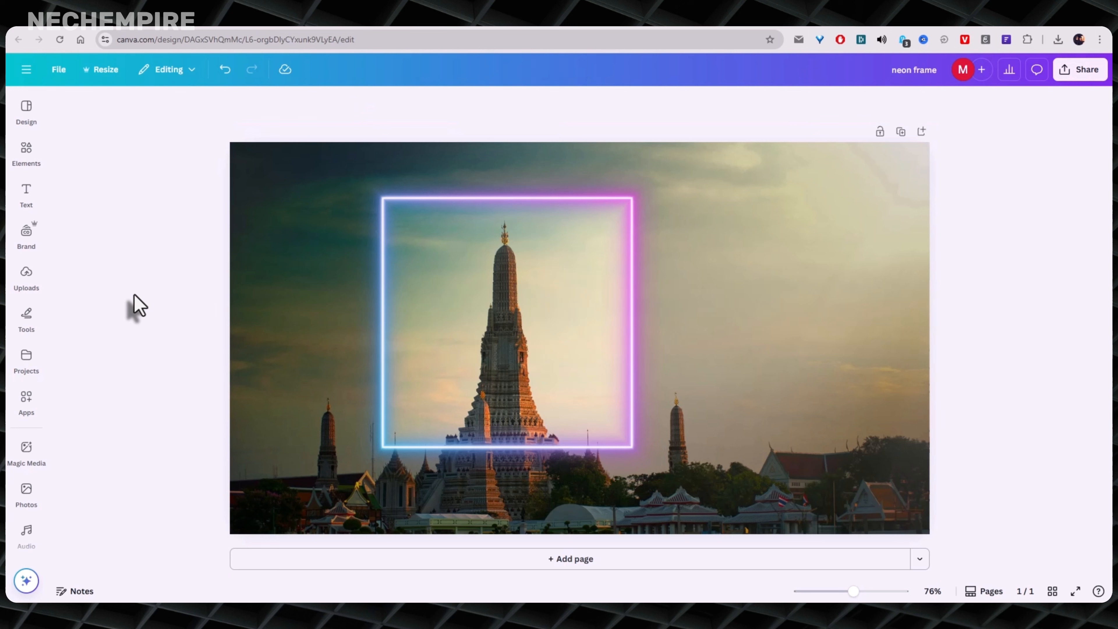